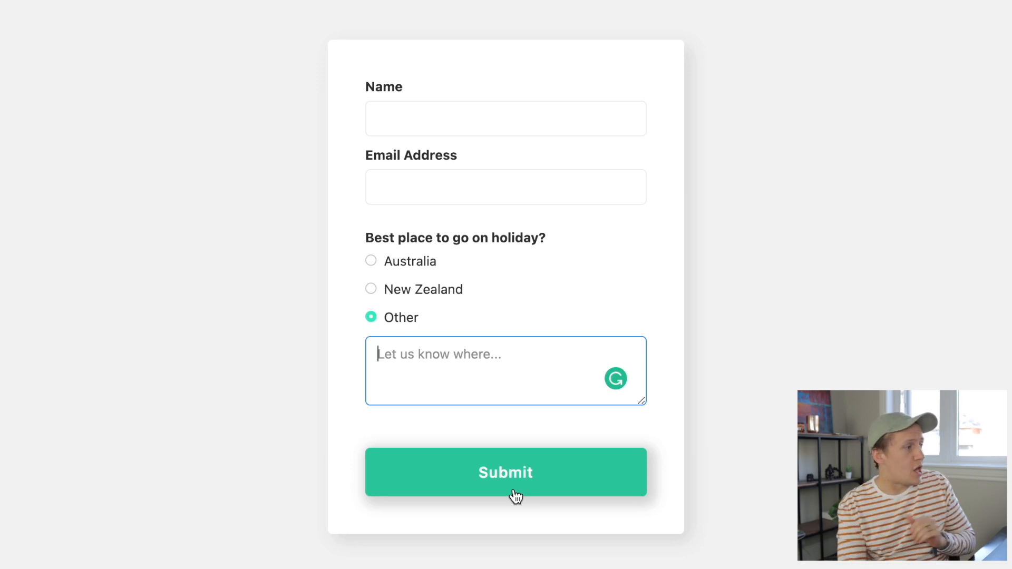
- Try the holiday radio options on the published form to see which elements appear for each choice
click(414, 265)
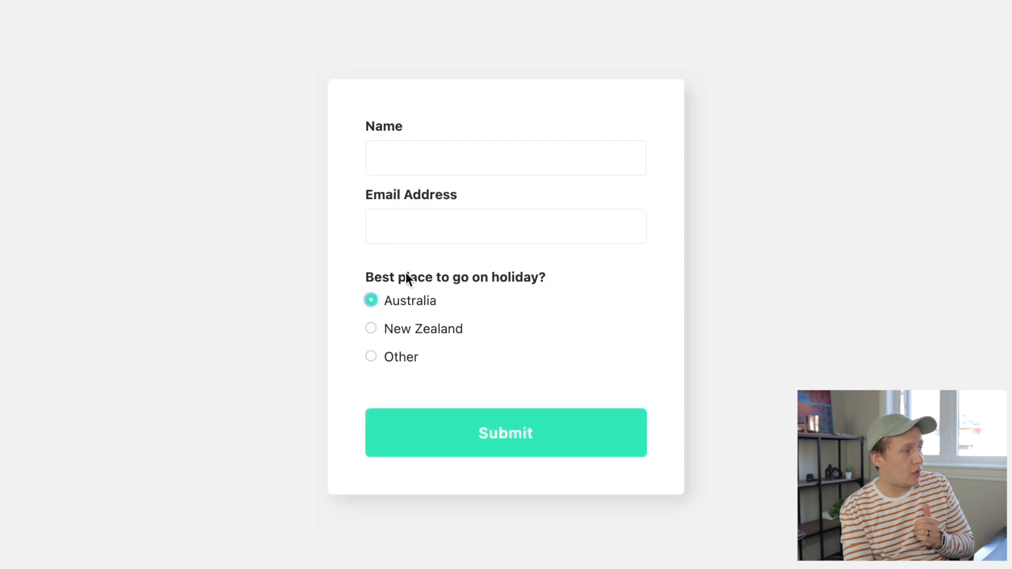
click(412, 330)
click(403, 332)
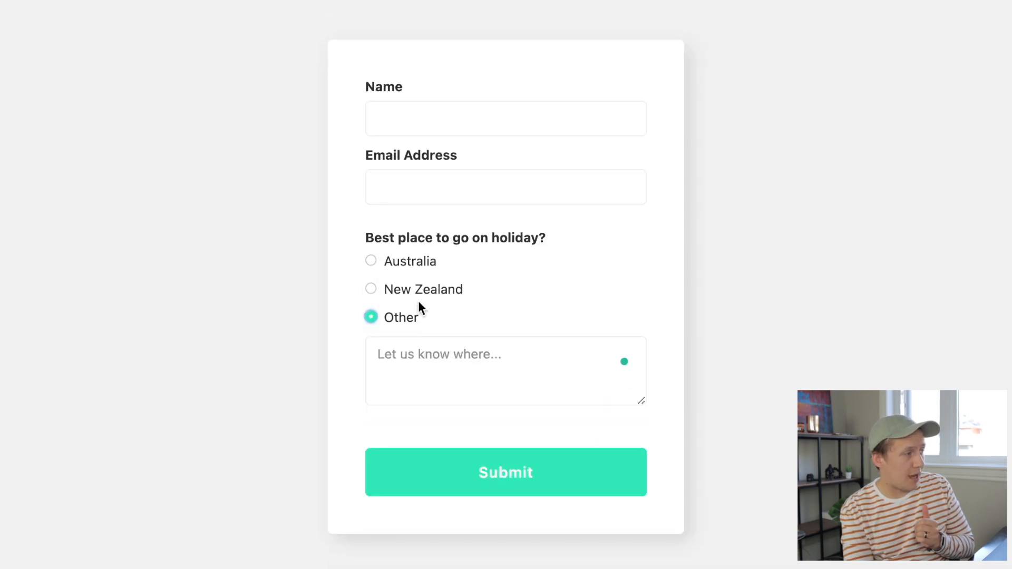
click(395, 268)
click(406, 329)
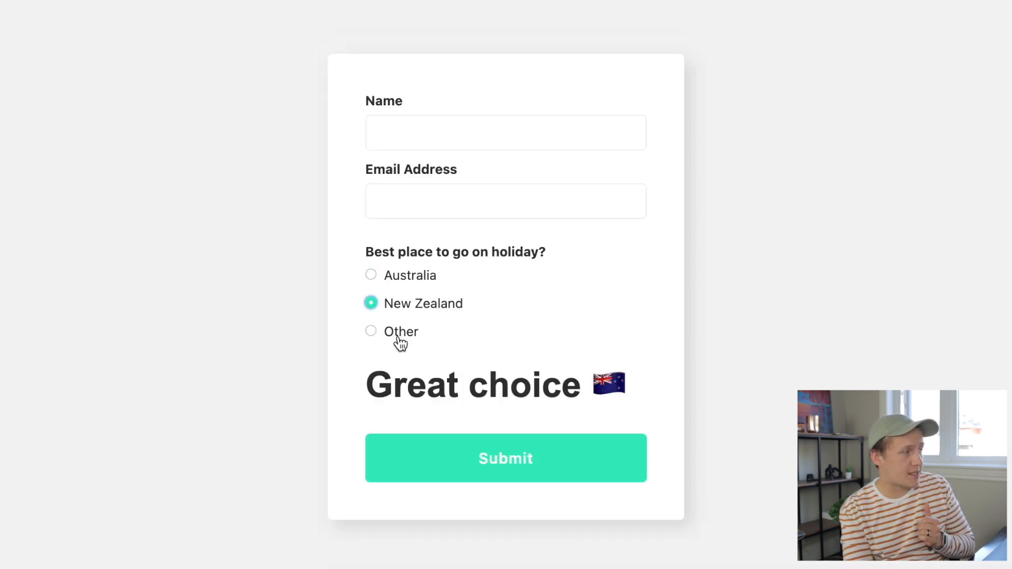
click(401, 340)
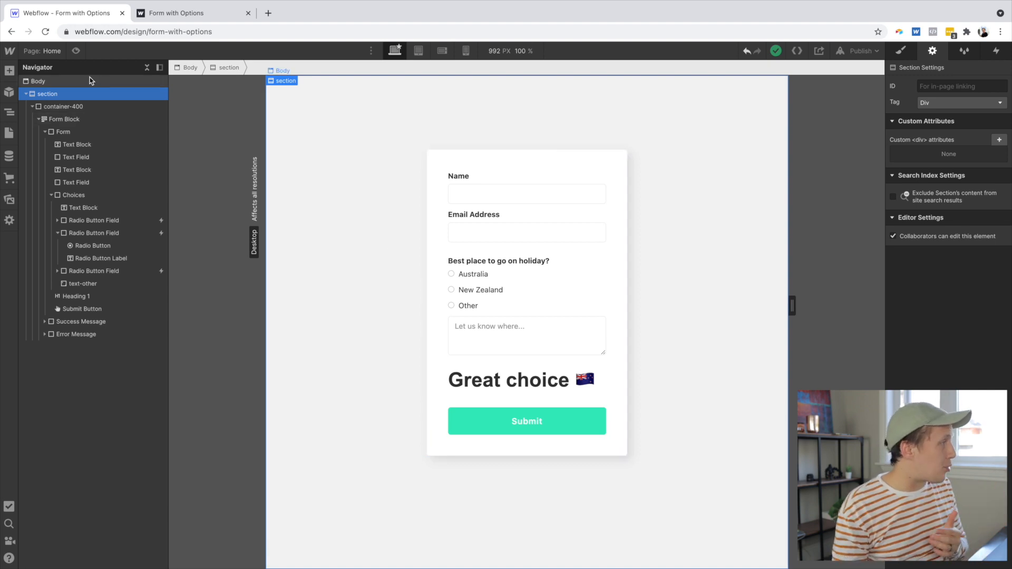
- Browse the form elements in the Add panel and select the Other text area on the canvas
click(9, 70)
scroll(82, 232, down, 6)
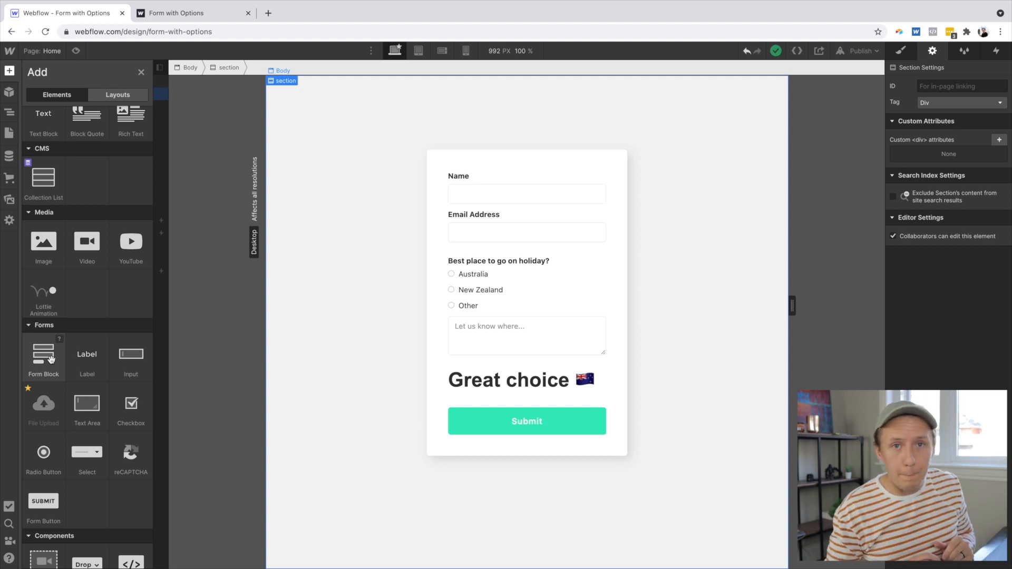
click(507, 345)
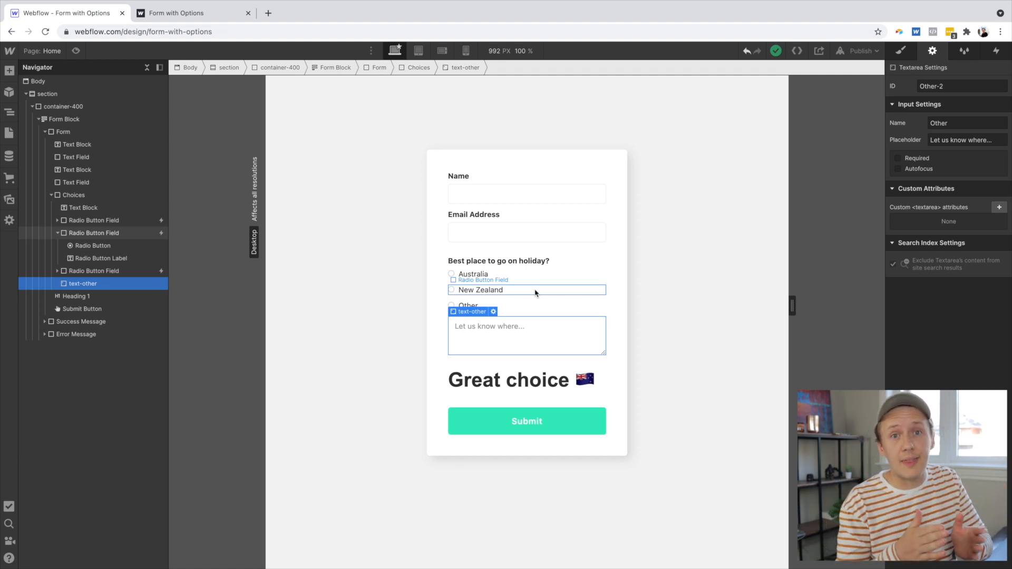
- Inspect the Choices wrapper and the first radio button field's settings, including its group name and choice value
click(74, 195)
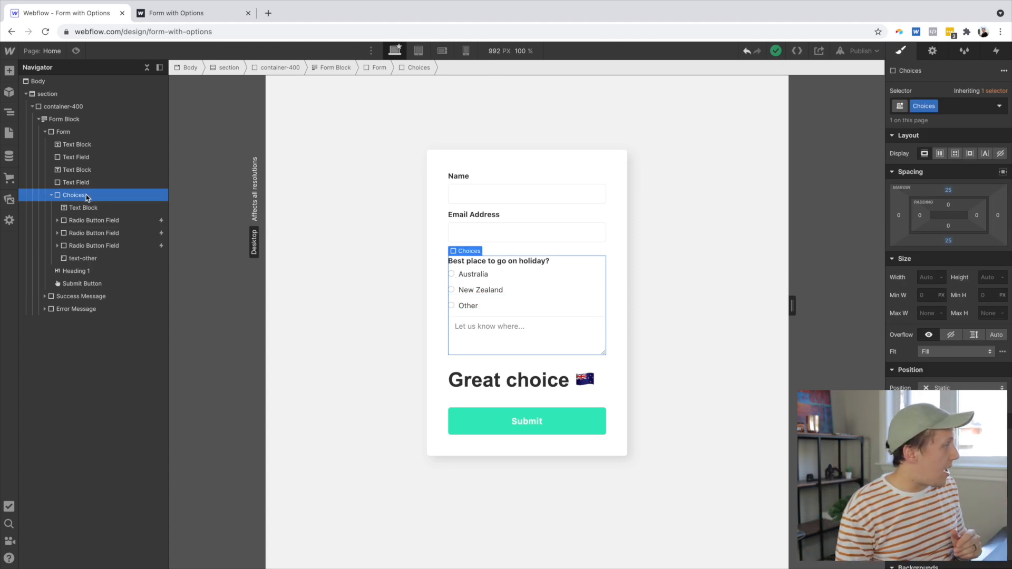
click(102, 224)
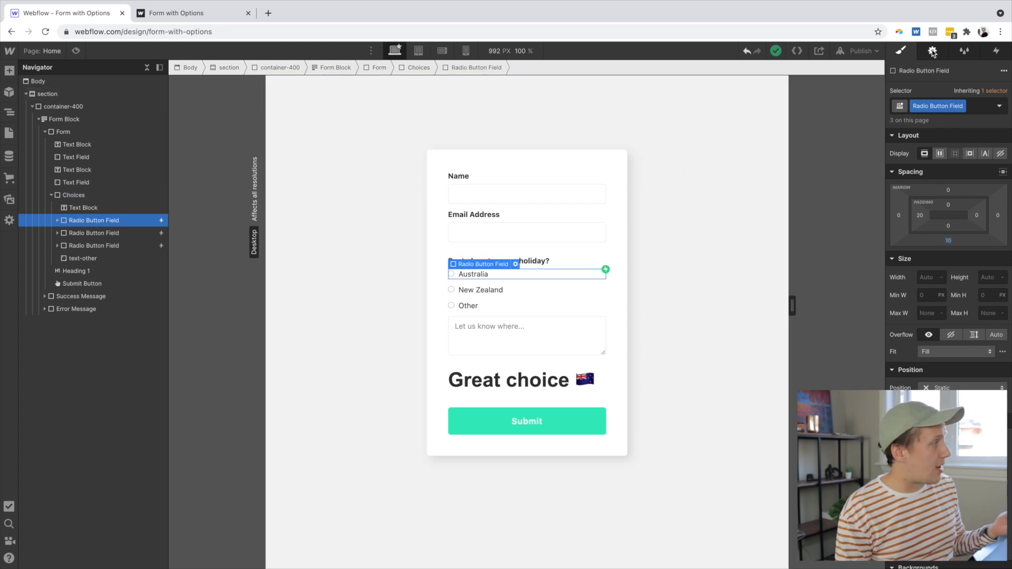
click(933, 51)
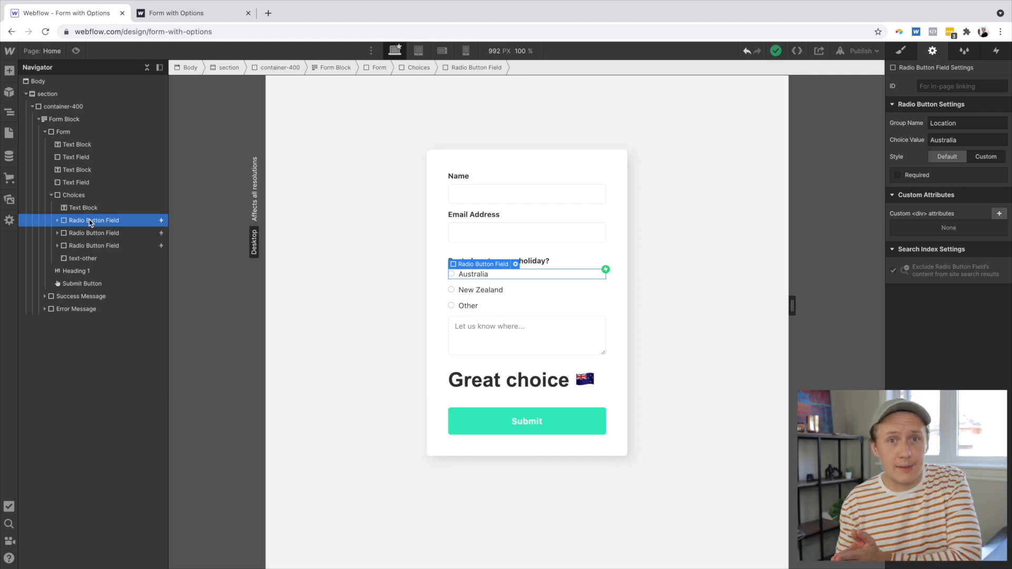
click(282, 121)
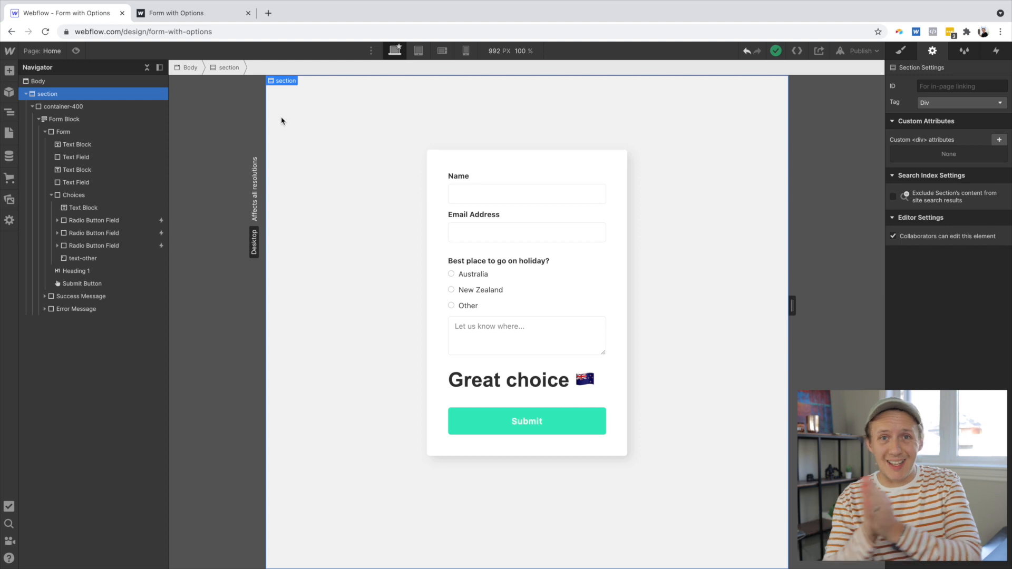
- Review the existing interactions on the Australia radio button, the text-other field and the heading
click(117, 219)
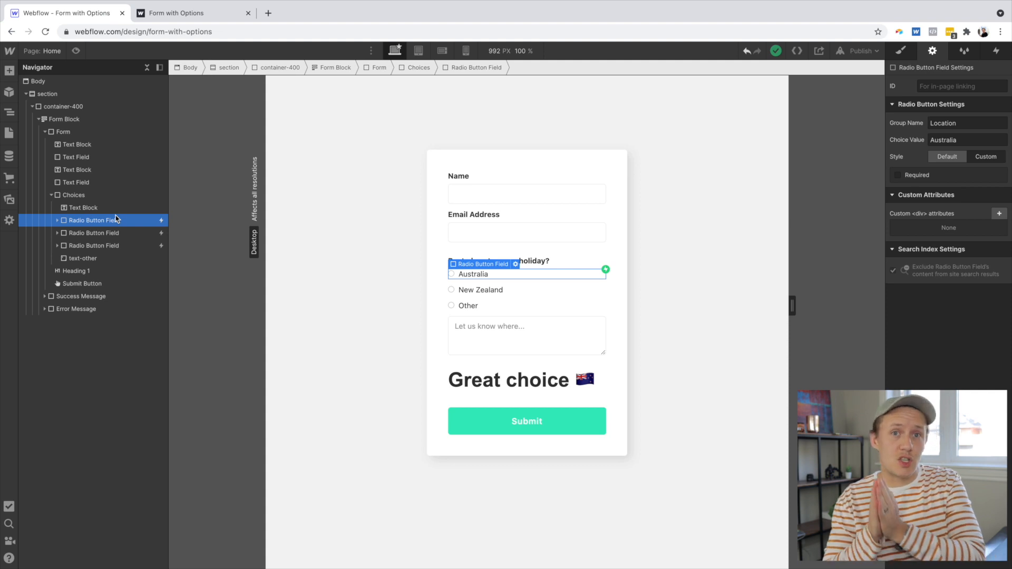
click(997, 51)
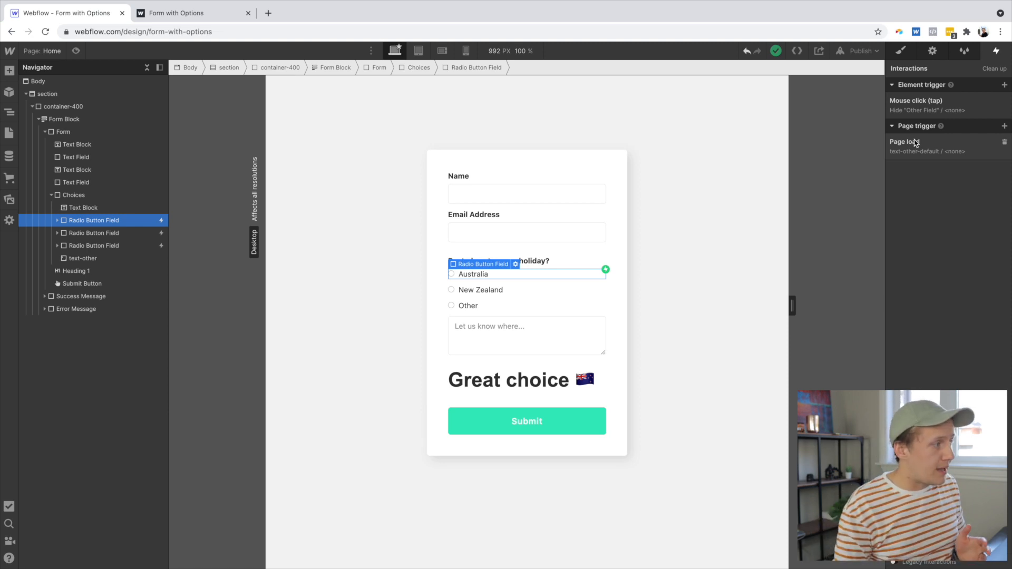
click(525, 341)
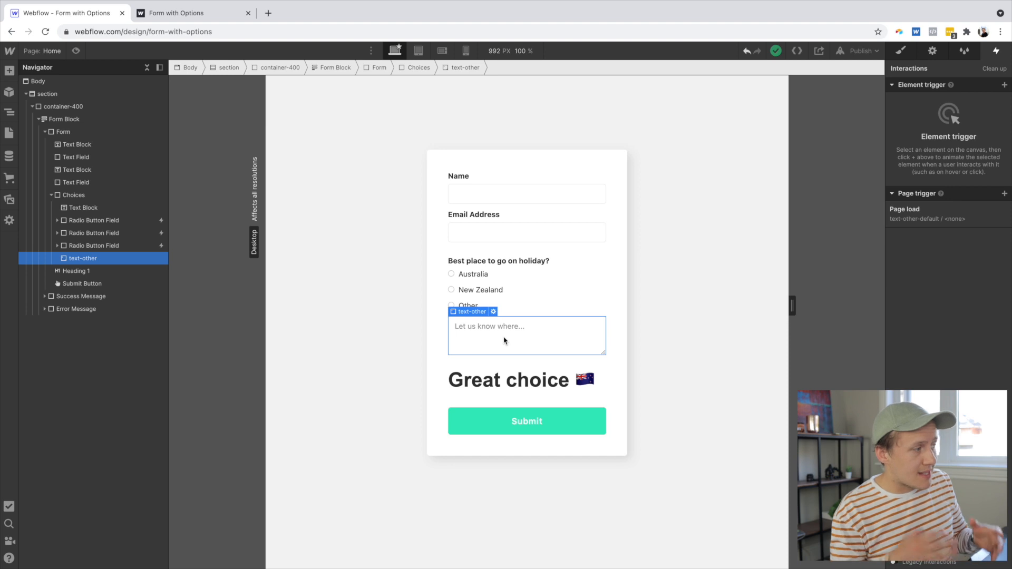
click(532, 389)
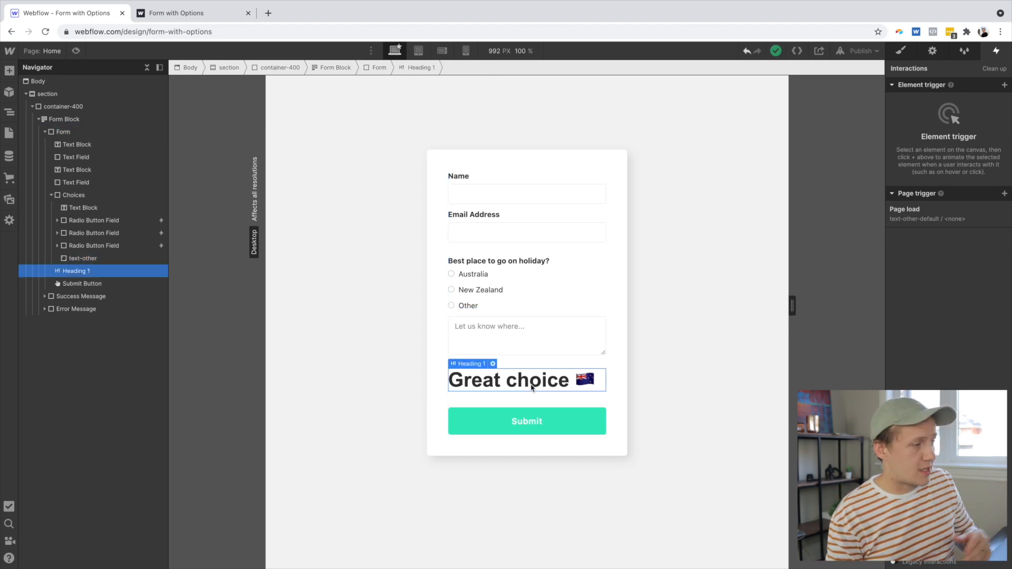
- Edit the page-load text-other-default animation so the text-other action sets its display to none
click(998, 210)
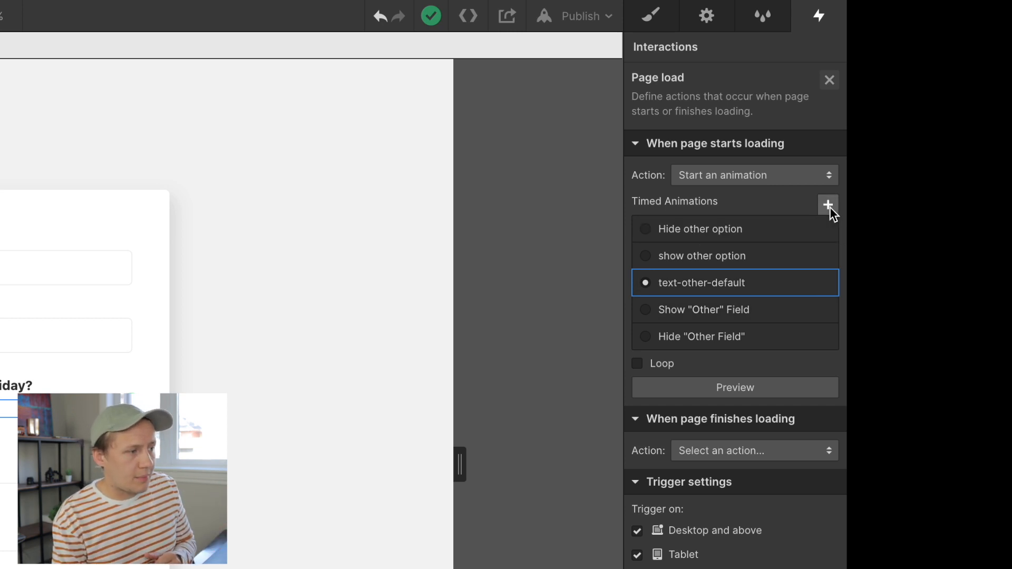
click(805, 282)
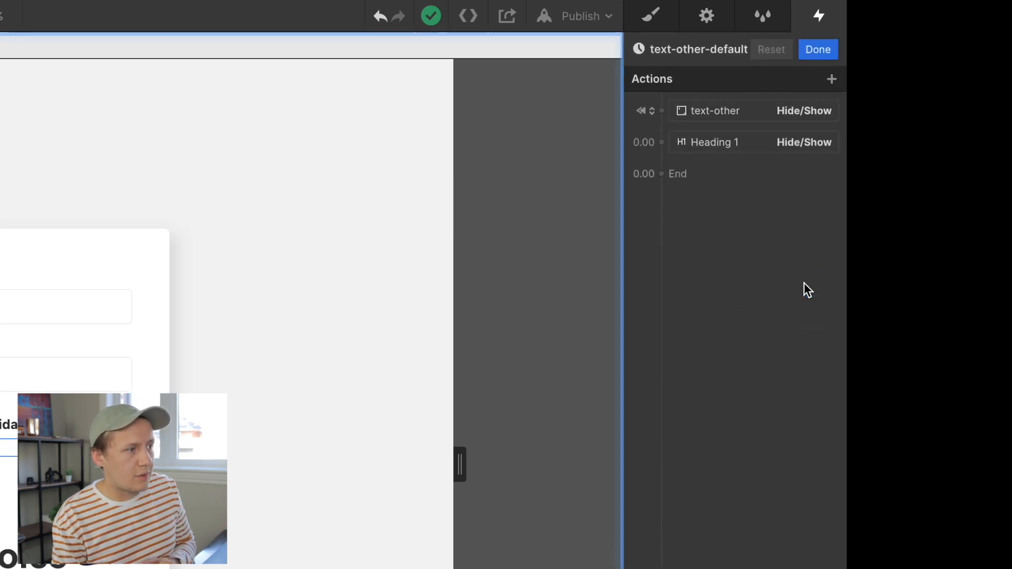
click(736, 112)
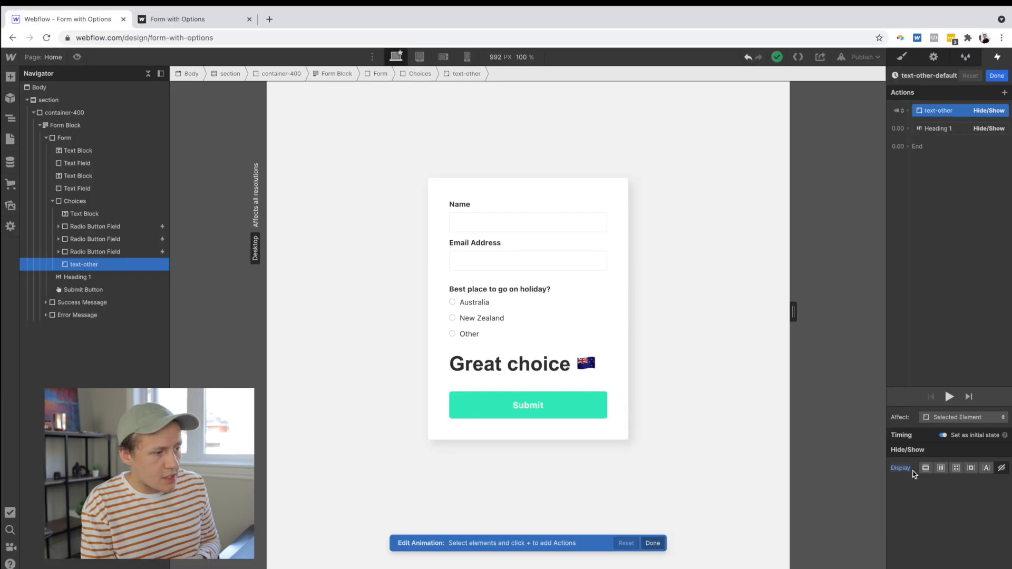
click(927, 467)
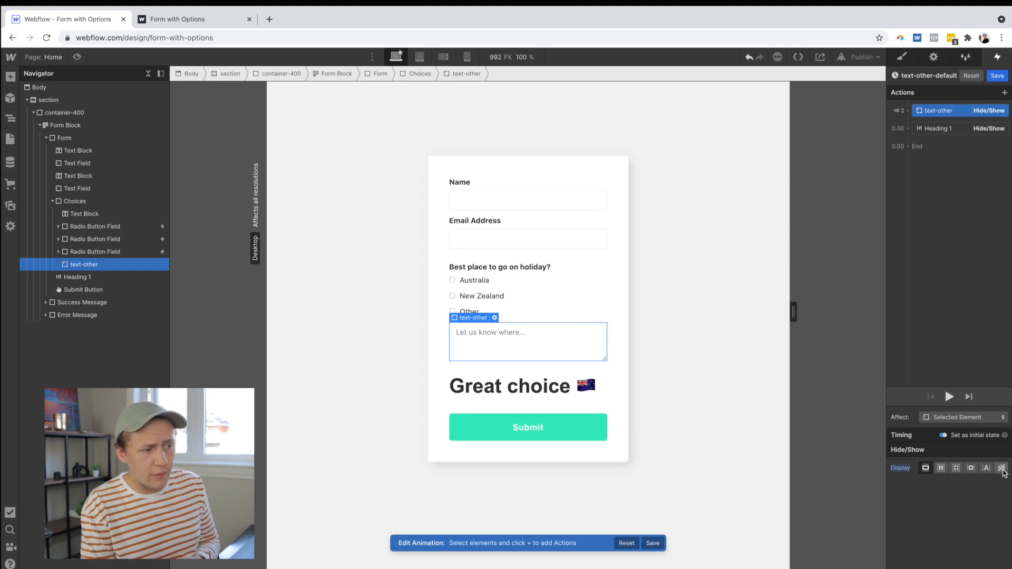
click(1002, 468)
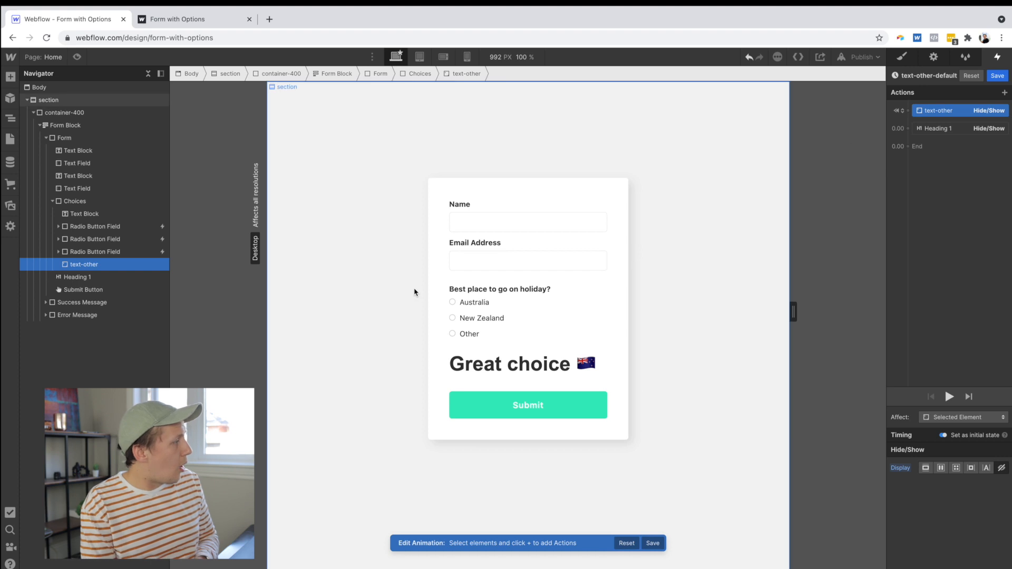
- Set the Heading 1 action in the same animation to display none and save it
click(526, 369)
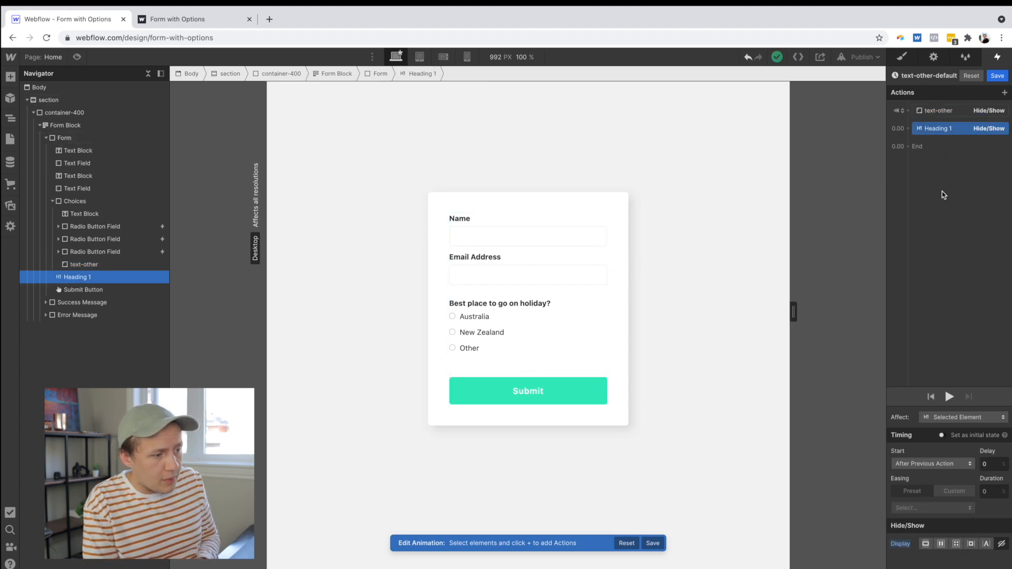
click(925, 546)
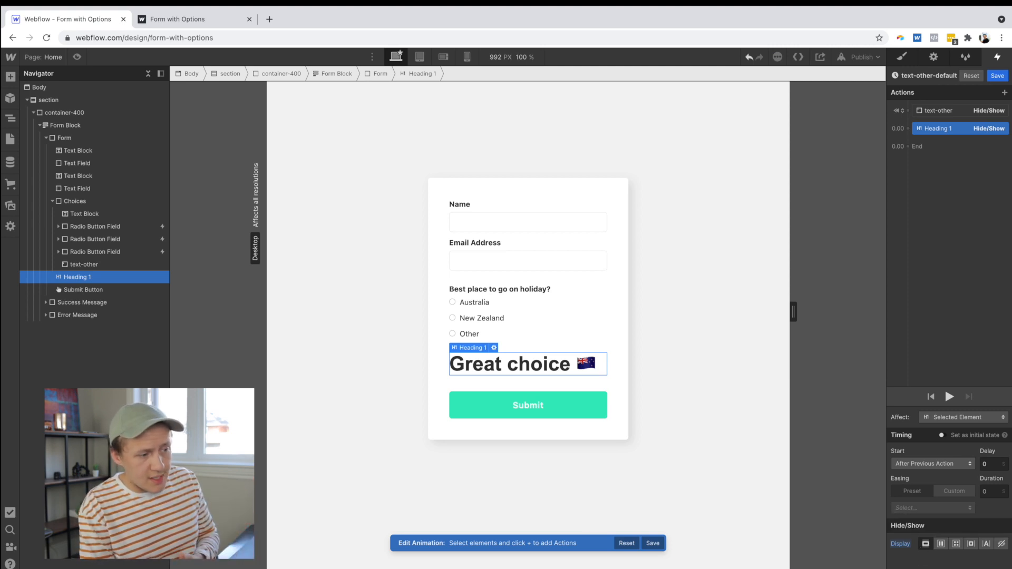
click(1001, 545)
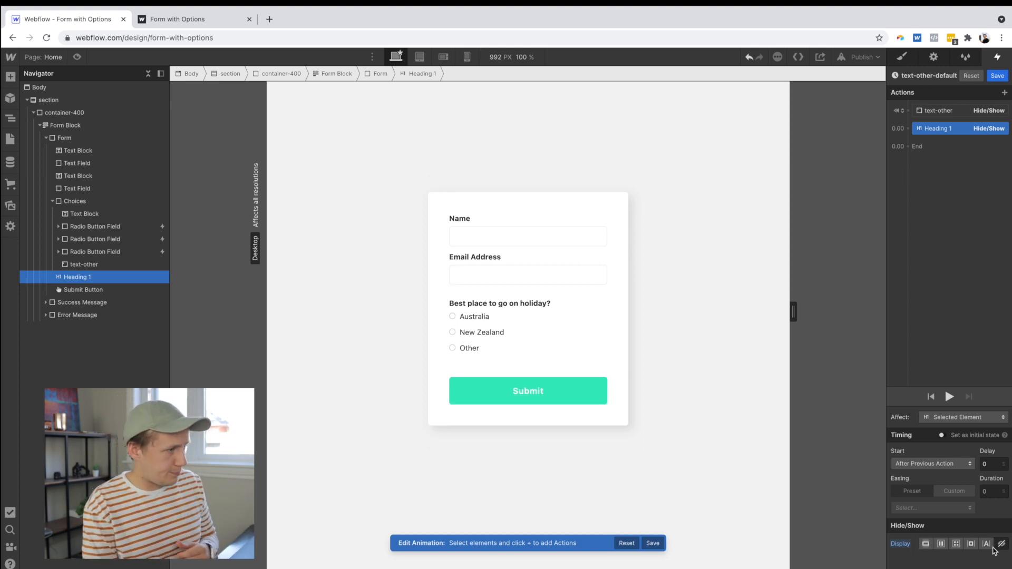
click(992, 76)
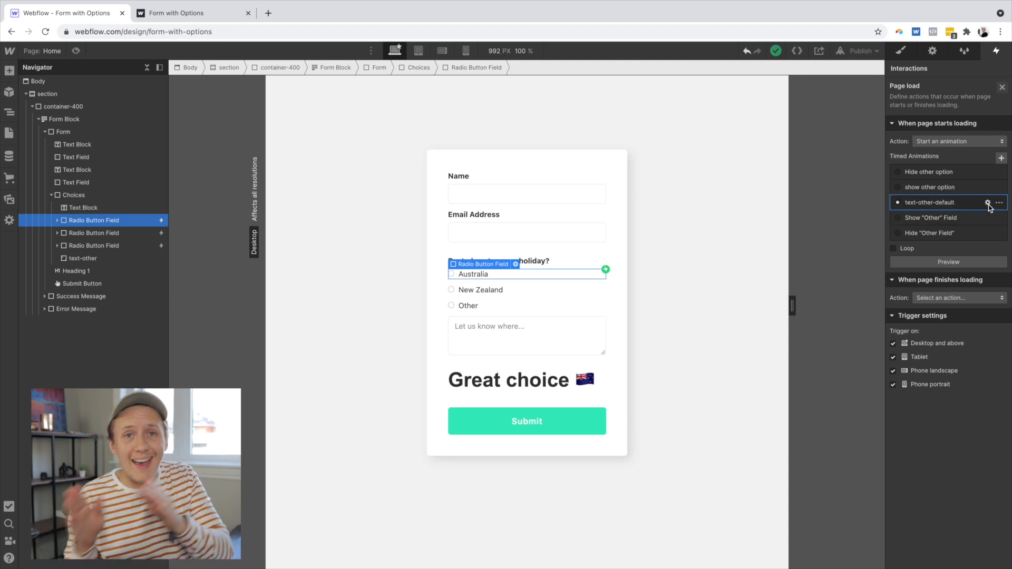
- Add a mouse-click trigger to the New Zealand radio button using the Hide other option animation, and open it for editing
click(120, 235)
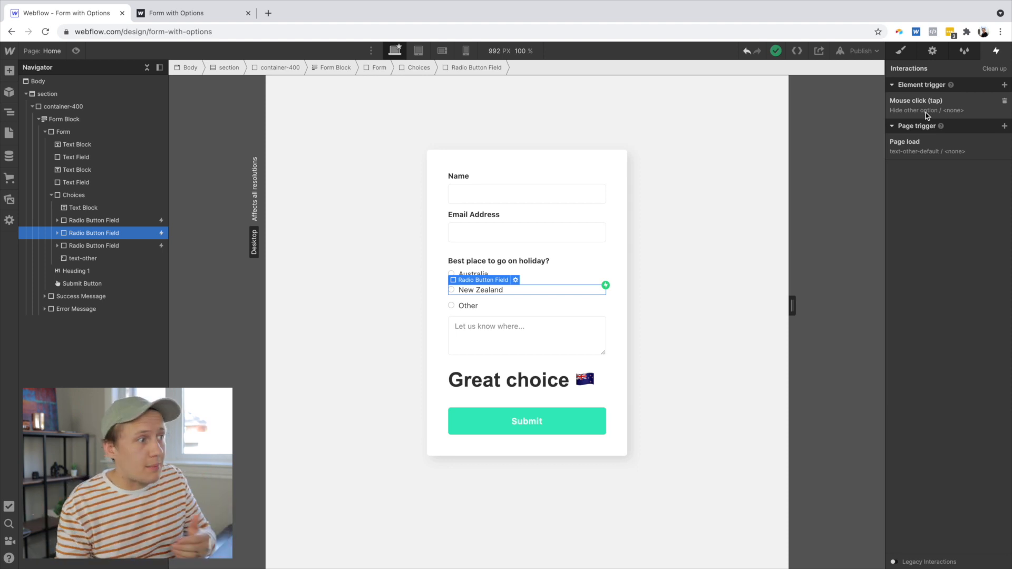
click(1004, 85)
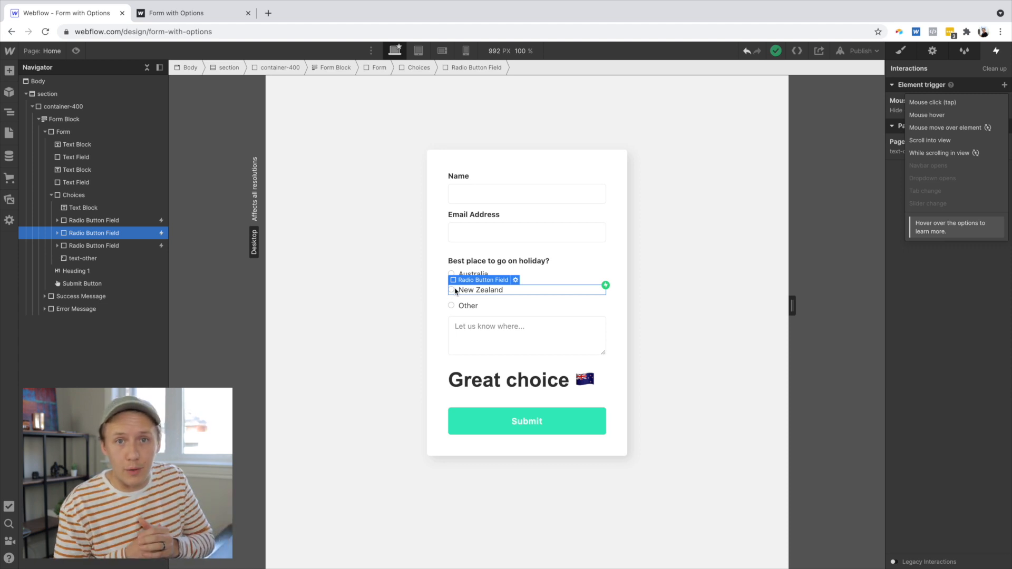
click(932, 102)
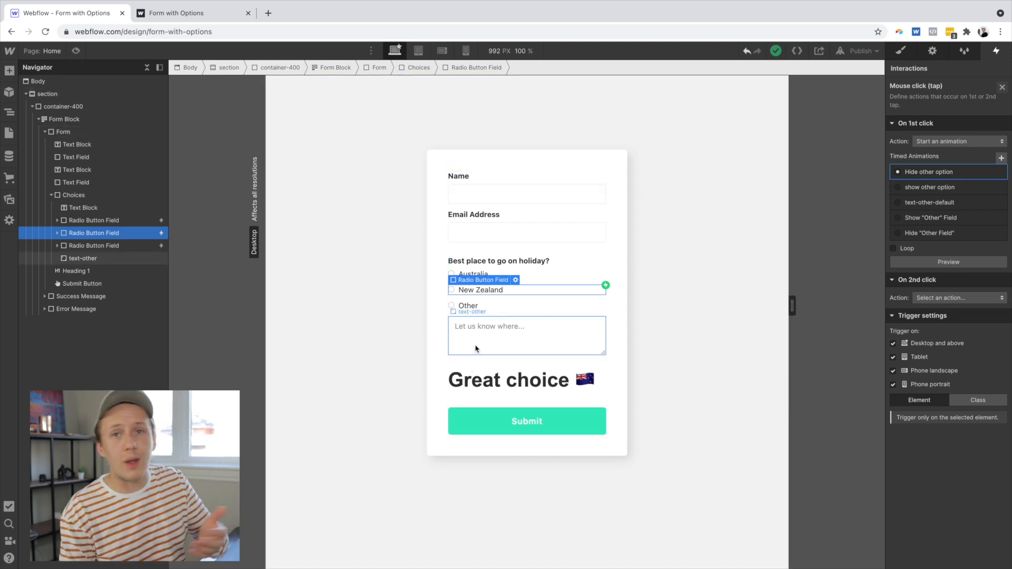
click(991, 176)
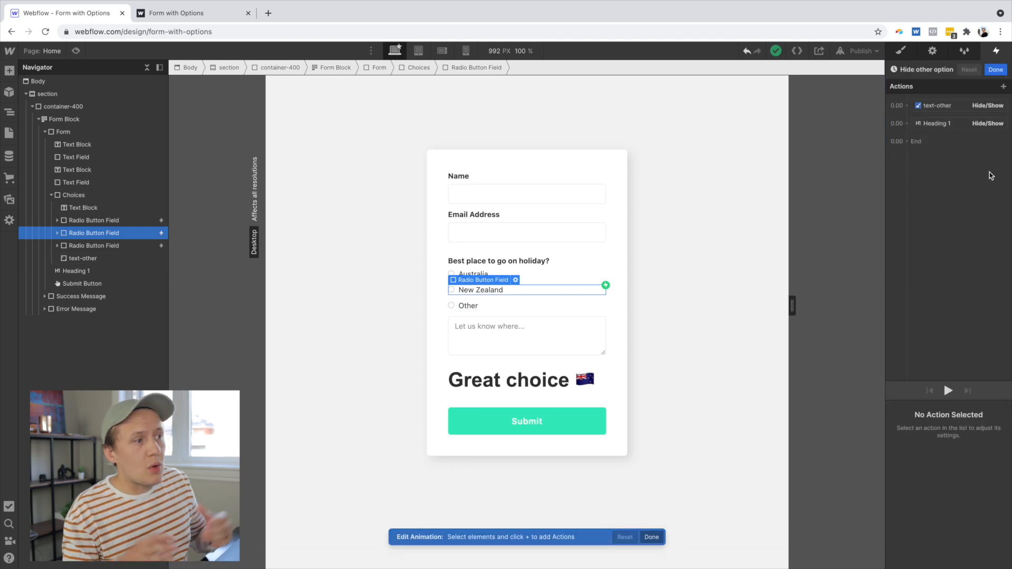
- Set the Hide other option animation to hide the text-other field and configure the Heading 1 display setting
click(506, 343)
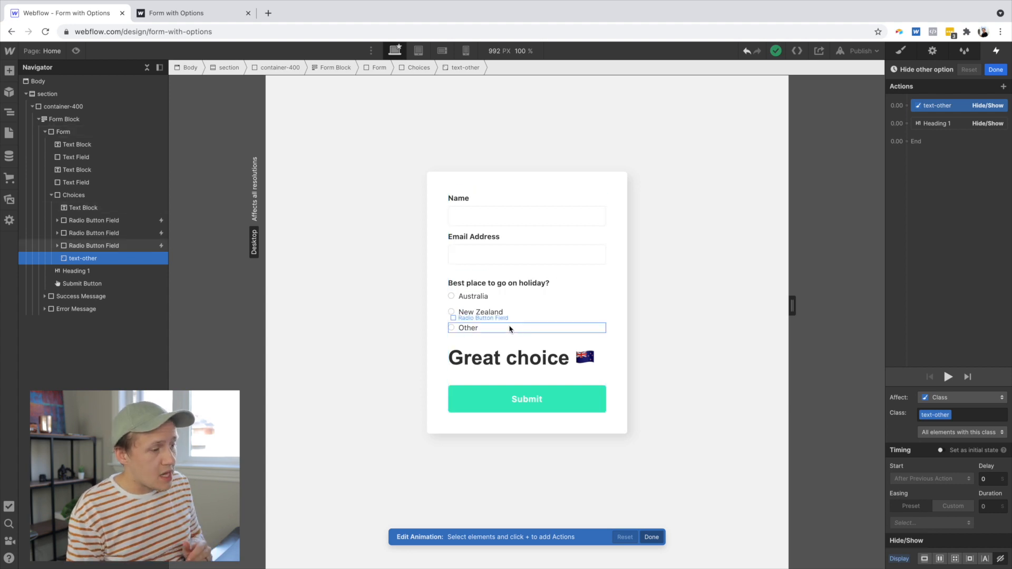
click(924, 560)
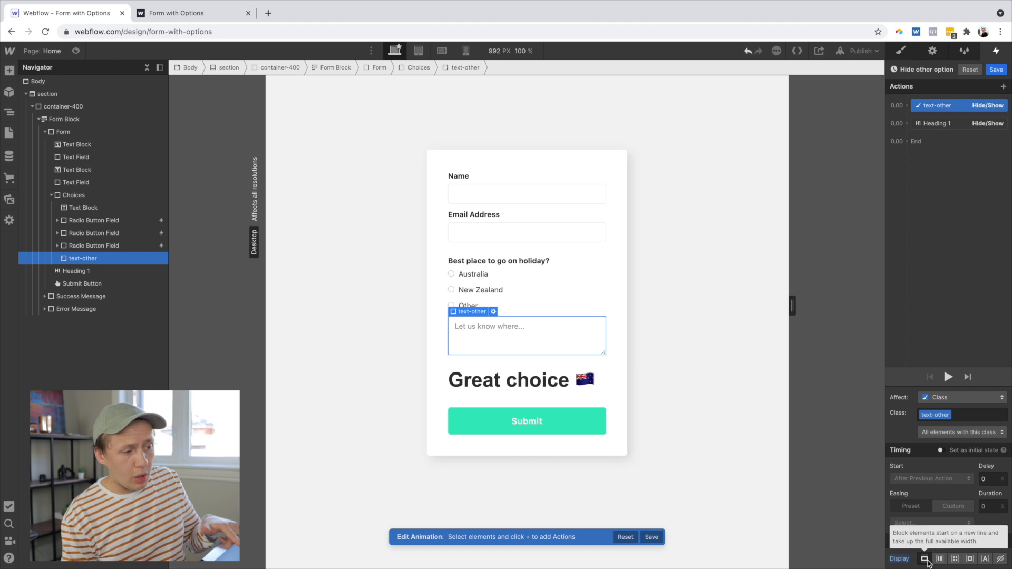
click(1001, 560)
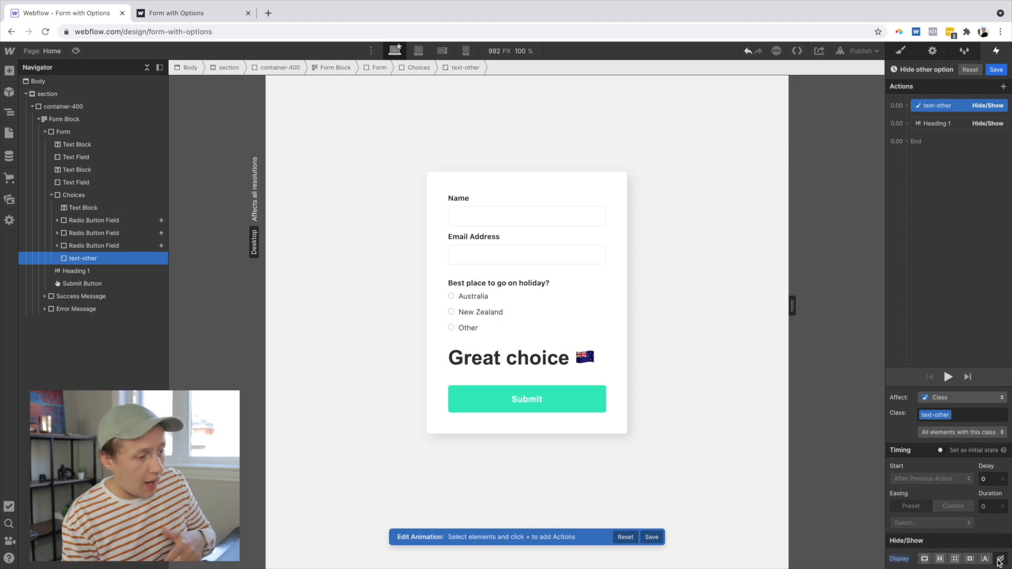
click(932, 124)
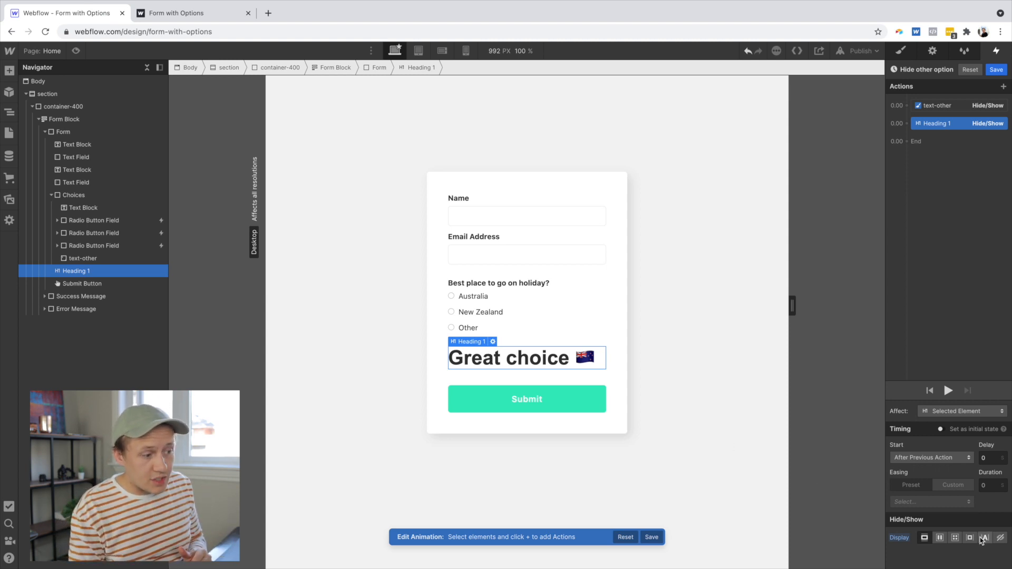
click(1001, 540)
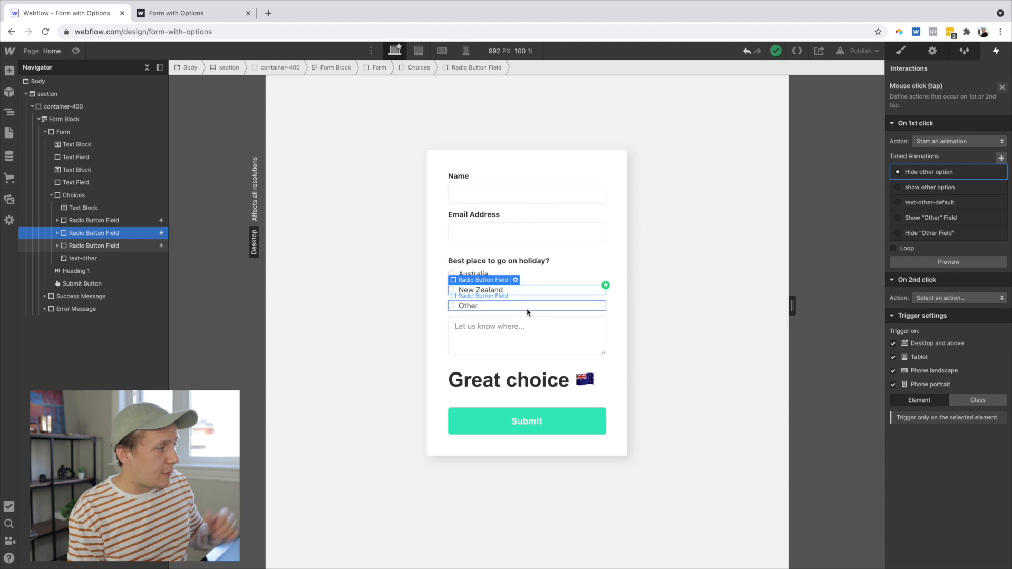
- Review the Other radio button's click trigger and the text-other and Heading 1 actions in its show other option animation
click(528, 311)
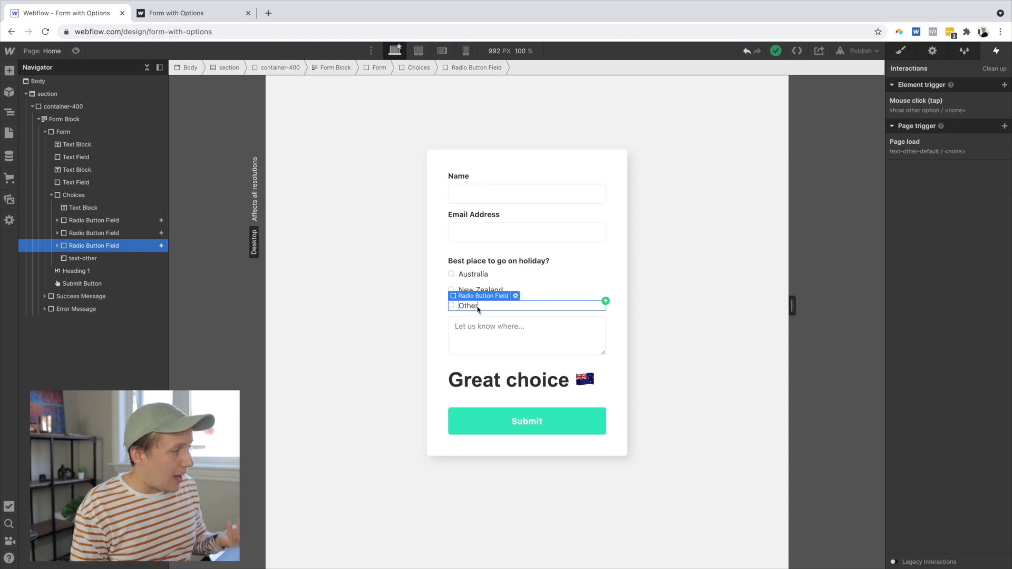
click(920, 126)
click(922, 108)
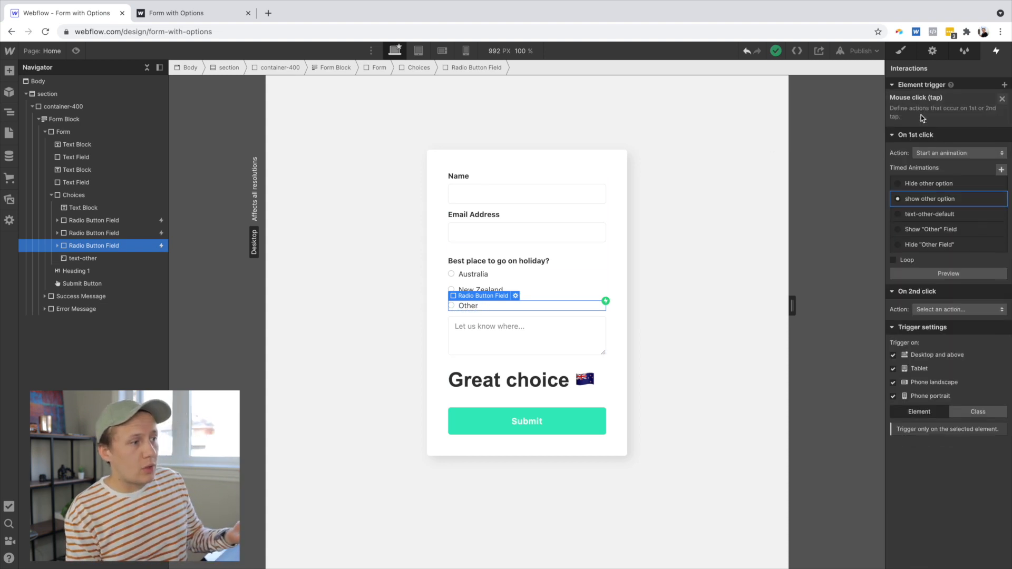
click(988, 170)
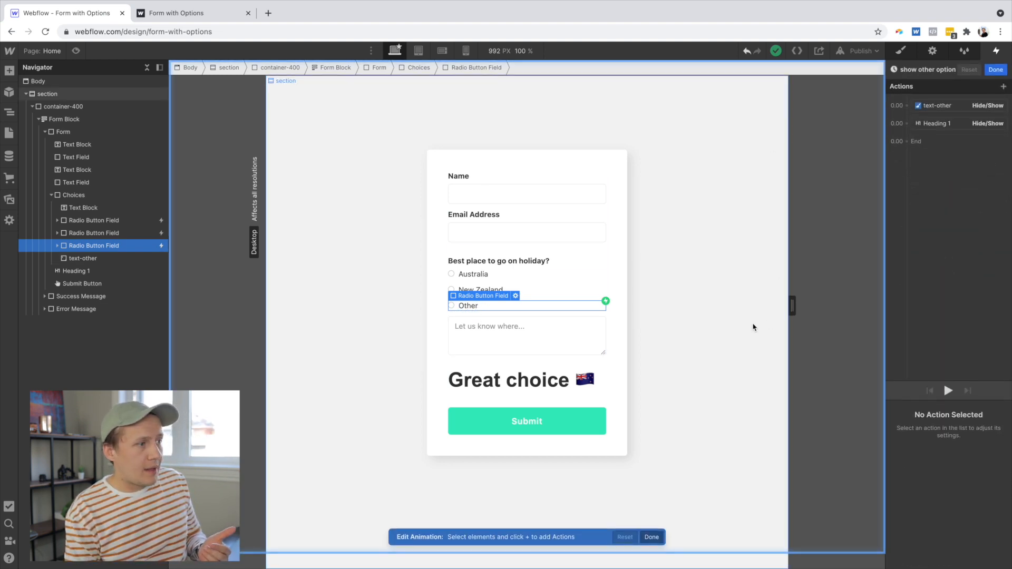
click(955, 105)
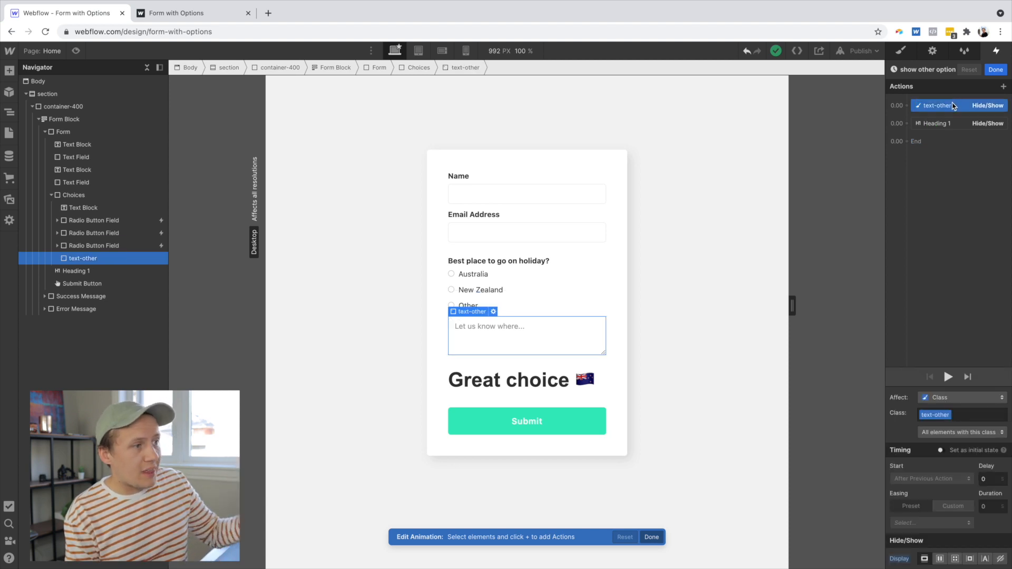
click(948, 124)
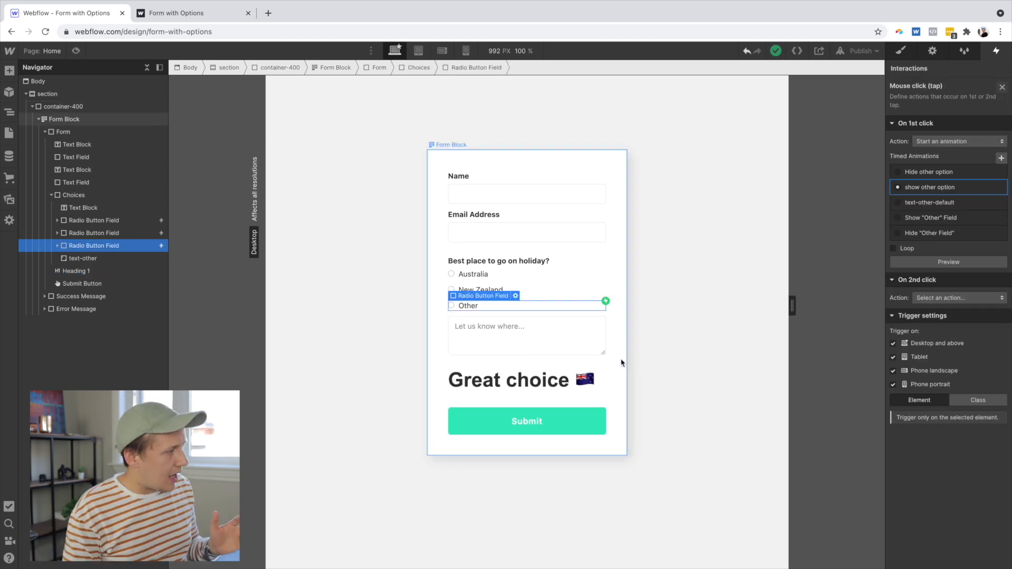
- Inspect the Australia radio button's click trigger and the text-other action of its Hide "Other" Field animation
click(559, 342)
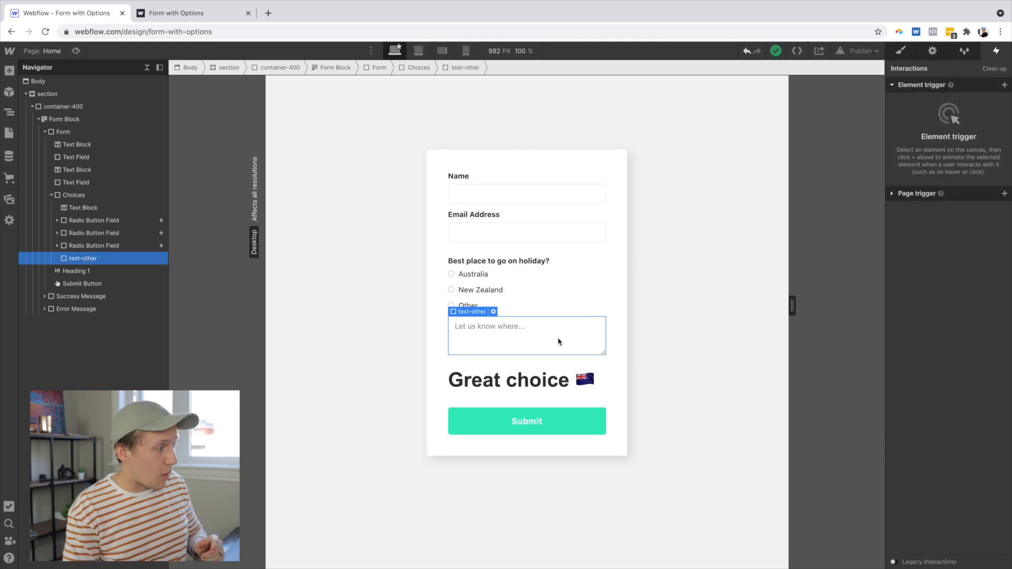
click(562, 382)
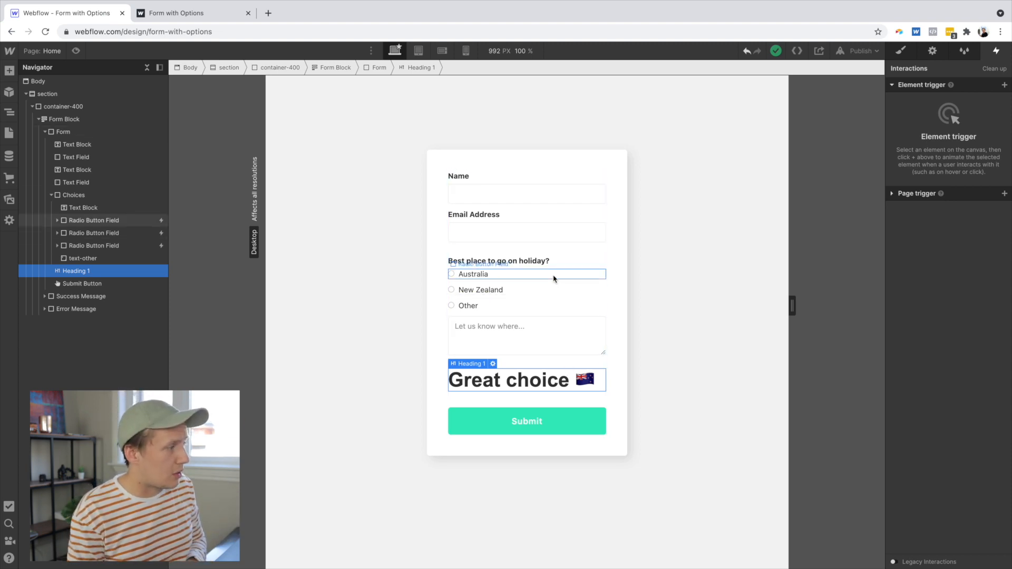
click(555, 278)
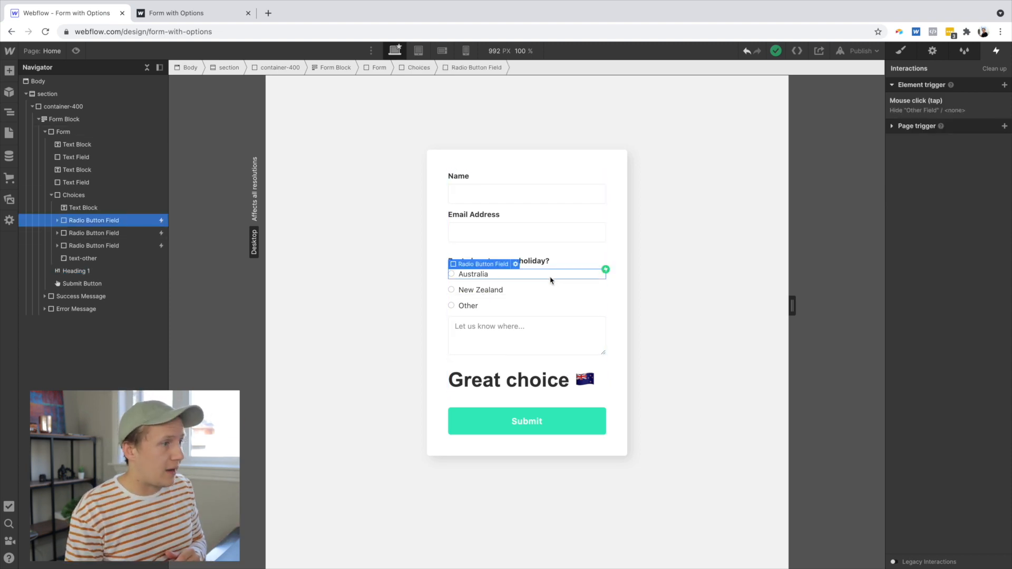
click(893, 128)
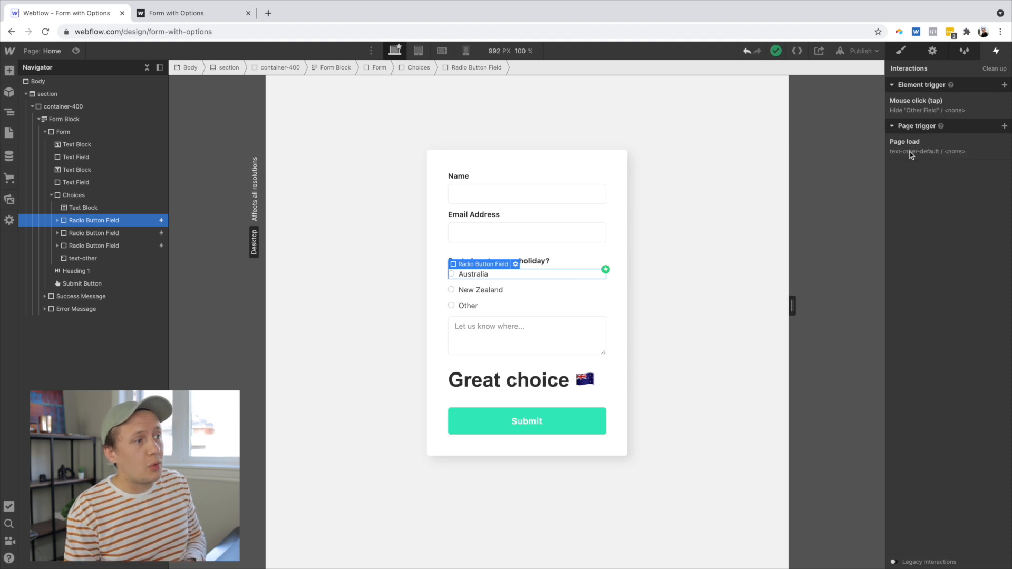
click(931, 111)
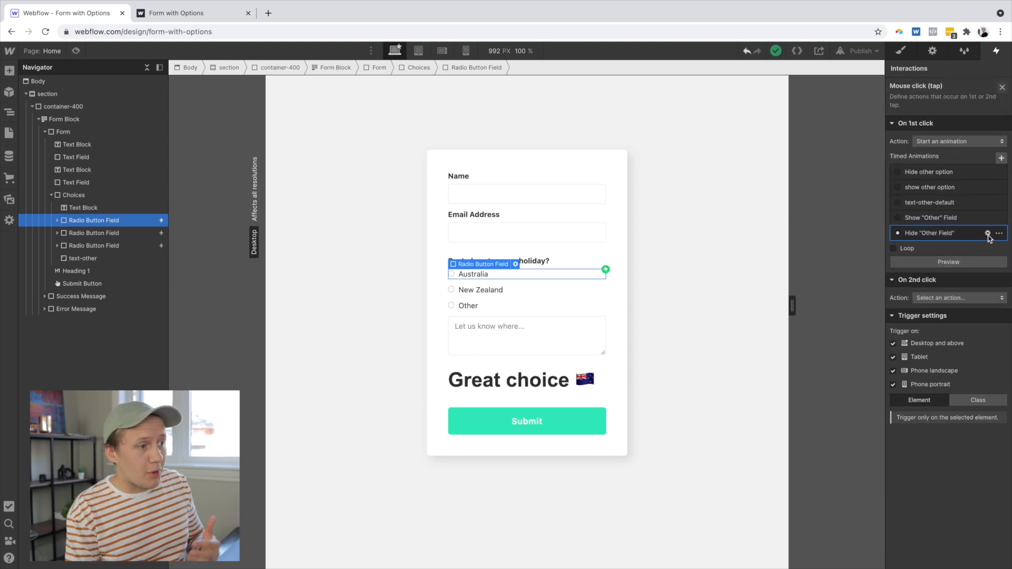
click(989, 233)
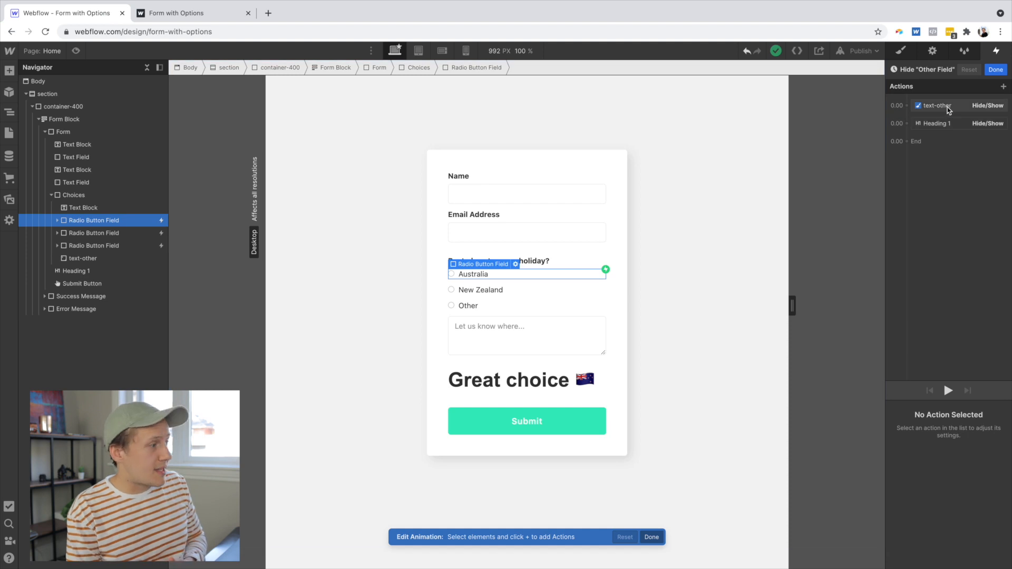
click(949, 109)
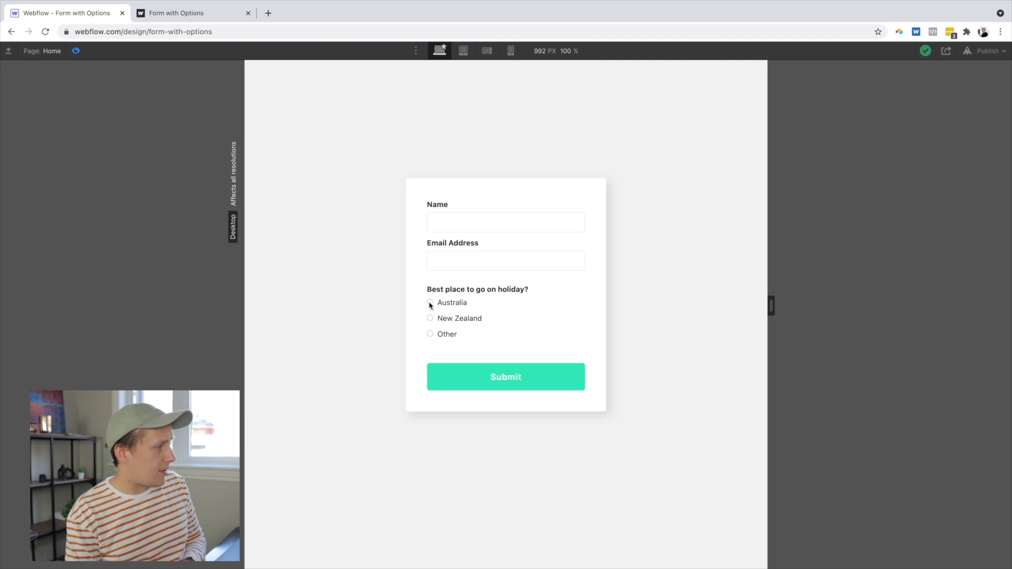
- In preview, choose New Zealand and then Other to test that the text area appears only for Other
click(430, 320)
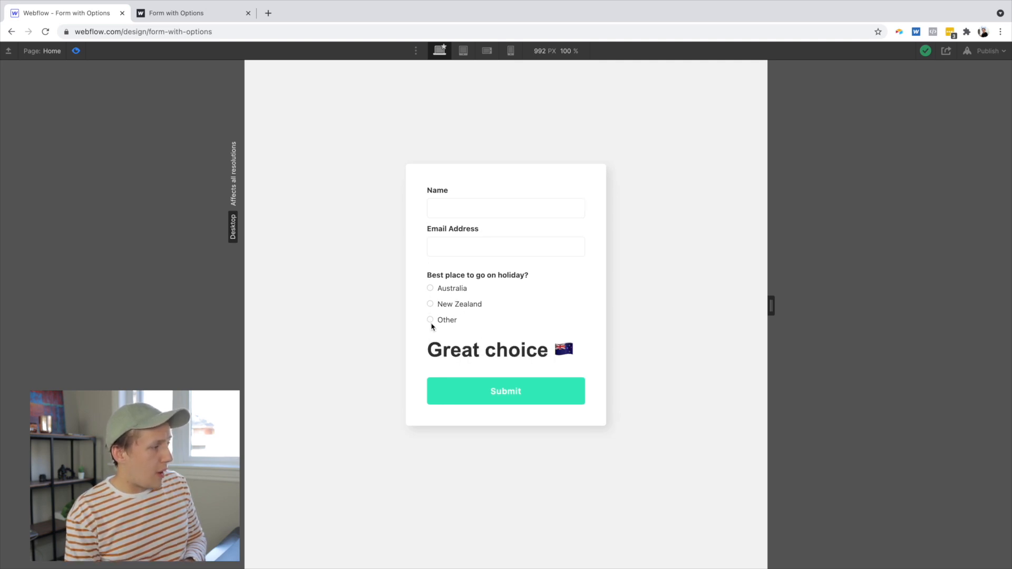
click(431, 320)
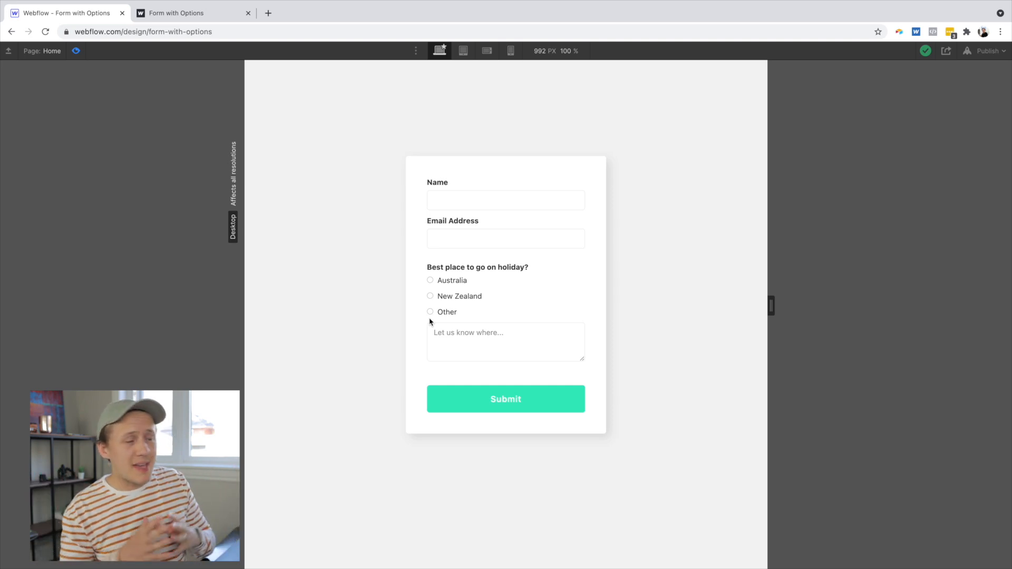